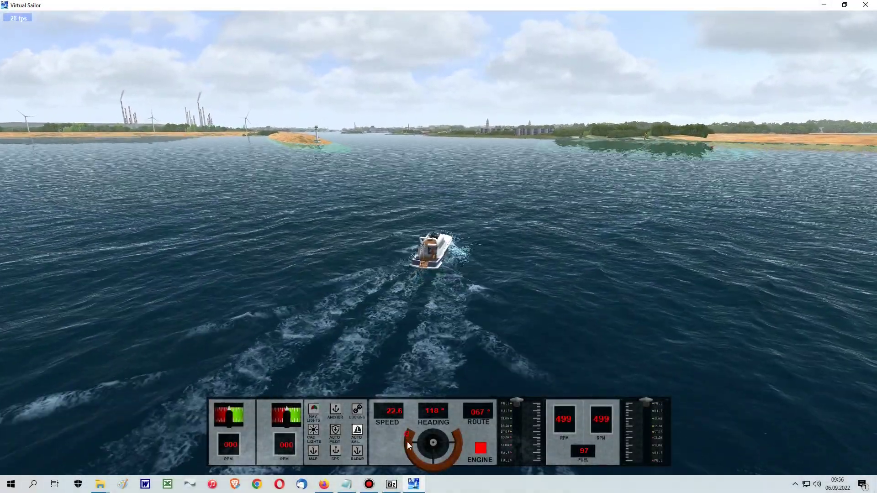
Steer the cruiser past the sandy island with the tower towards the open channel
{"action": "left_click_drag", "start_coordinate": [407, 443], "coordinate": [418, 462]}
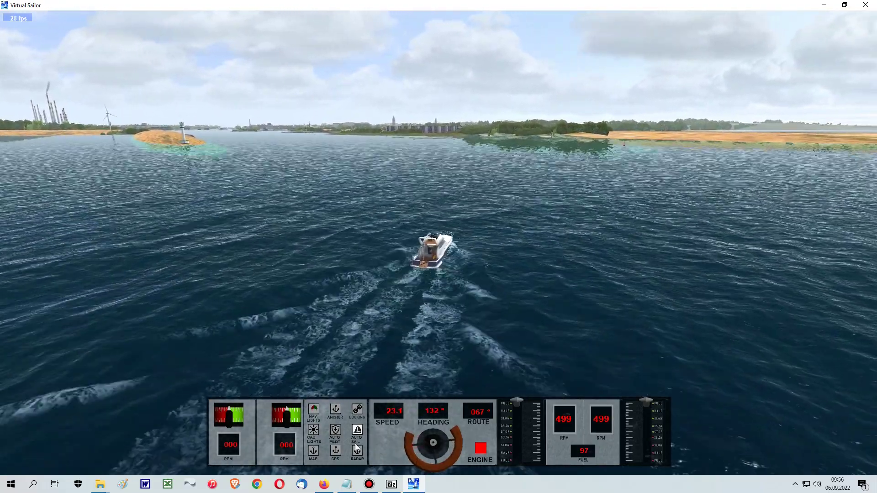
{"action": "left_click", "coordinate": [328, 442]}
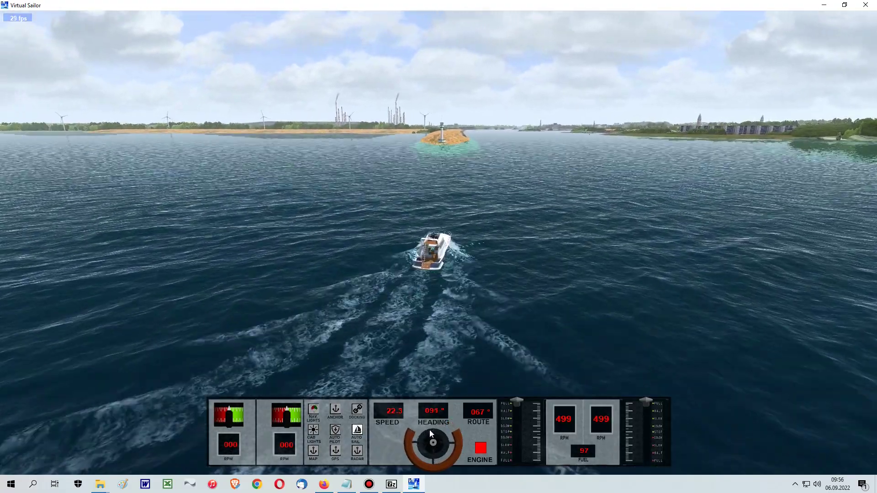
{"action": "mouse_move", "coordinate": [430, 430]}
{"action": "left_mouse_down"}
{"action": "mouse_move", "coordinate": [441, 428]}
{"action": "mouse_move", "coordinate": [417, 428]}
{"action": "left_mouse_up"}
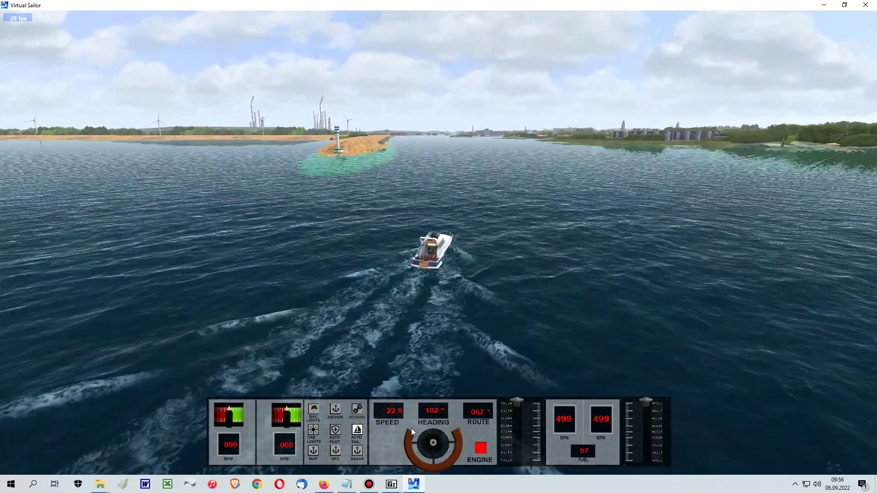
{"action": "left_click", "coordinate": [411, 428]}
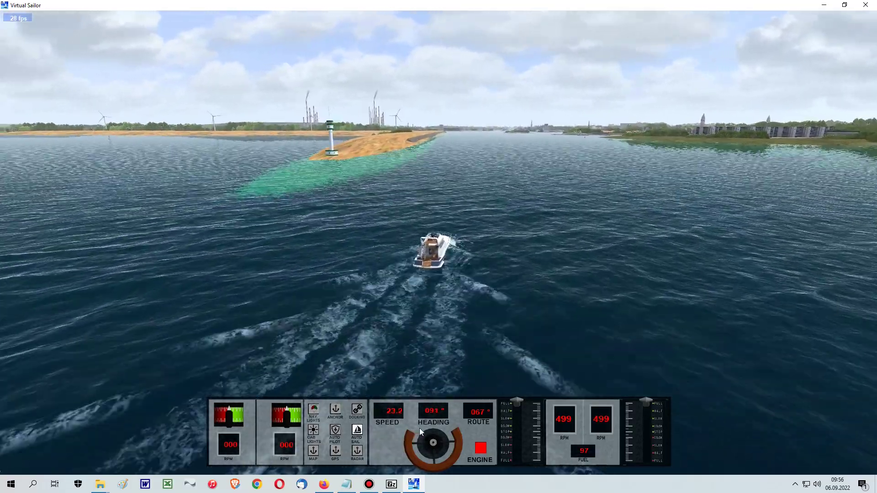
{"action": "mouse_move", "coordinate": [420, 429]}
{"action": "left_mouse_down"}
{"action": "mouse_move", "coordinate": [439, 429]}
{"action": "mouse_move", "coordinate": [393, 428]}
{"action": "mouse_move", "coordinate": [426, 427]}
{"action": "left_mouse_up"}
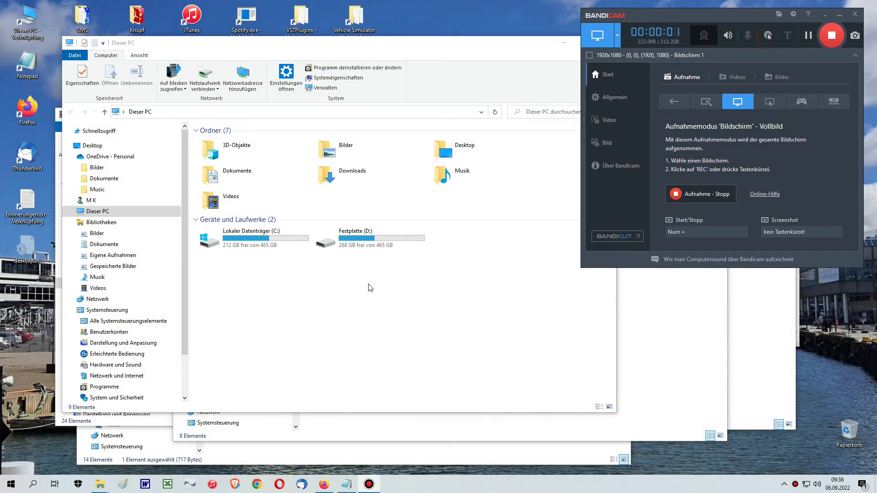
Open the scenery folder of the Virtual Sailor installation at D:\Games\Virtual Sailor\scenery
{"action": "double_click", "coordinate": [338, 246]}
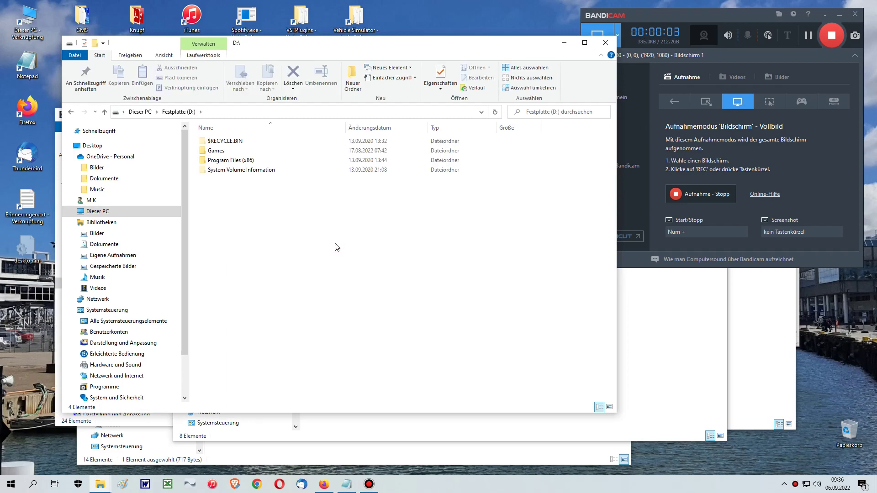
{"action": "double_click", "coordinate": [218, 151]}
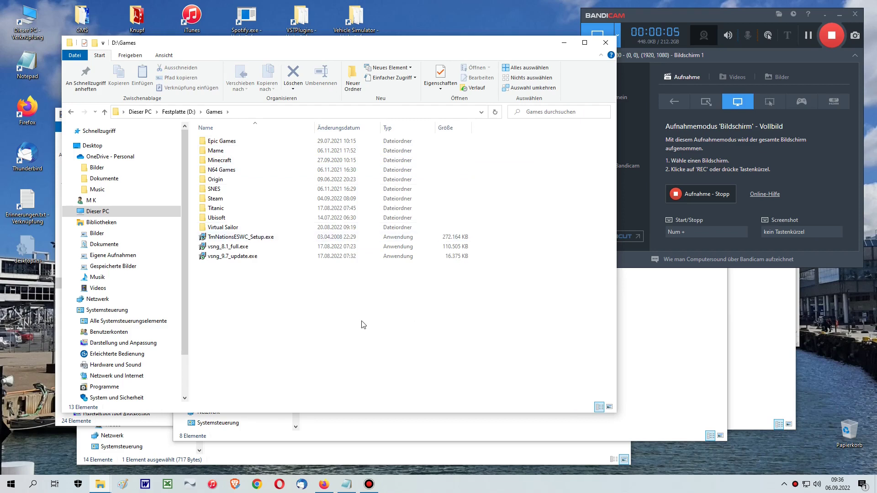
{"action": "double_click", "coordinate": [233, 228]}
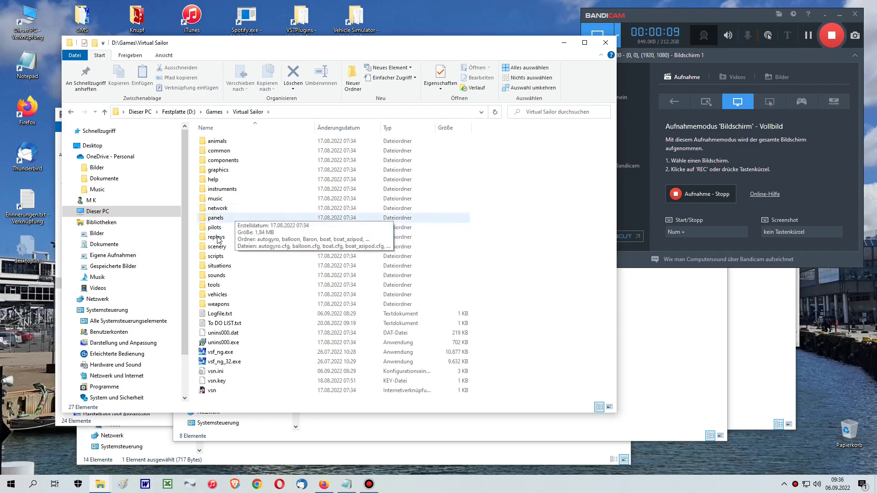
{"action": "double_click", "coordinate": [215, 248]}
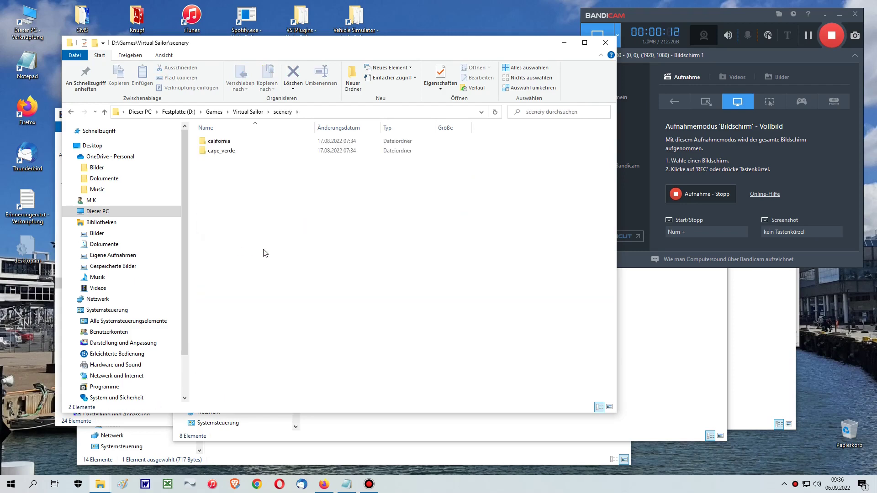
Open the VSF Common Libary archive from the VSF 2021 Scenery downloads and enter its VSF Common Libary folder
{"action": "left_click", "coordinate": [680, 341]}
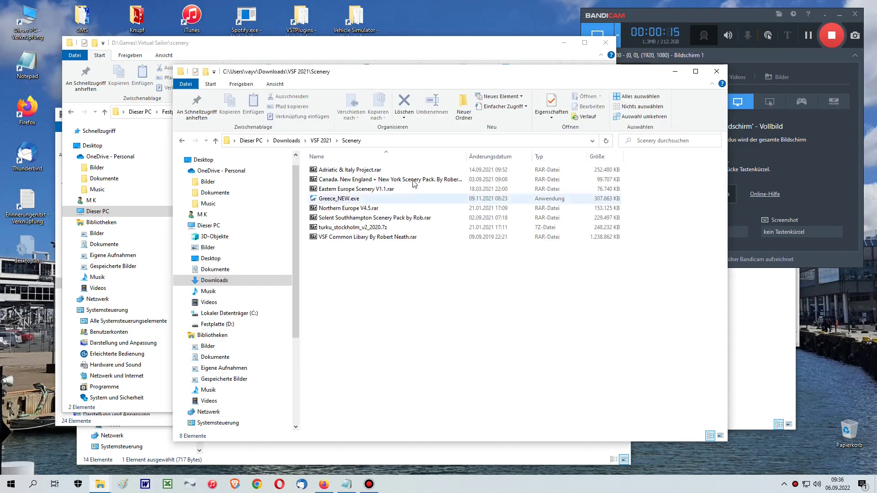
{"action": "left_click_drag", "start_coordinate": [442, 75], "coordinate": [543, 73]}
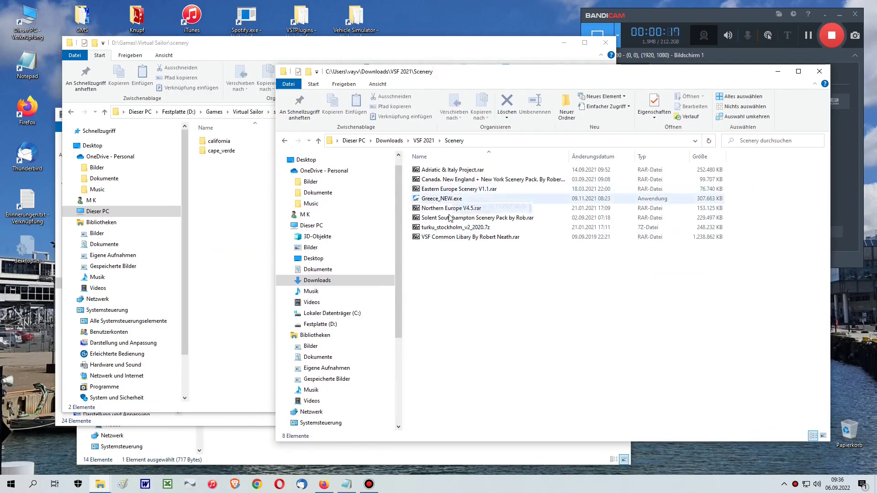
{"action": "left_click", "coordinate": [457, 238]}
{"action": "double_click", "coordinate": [457, 237]}
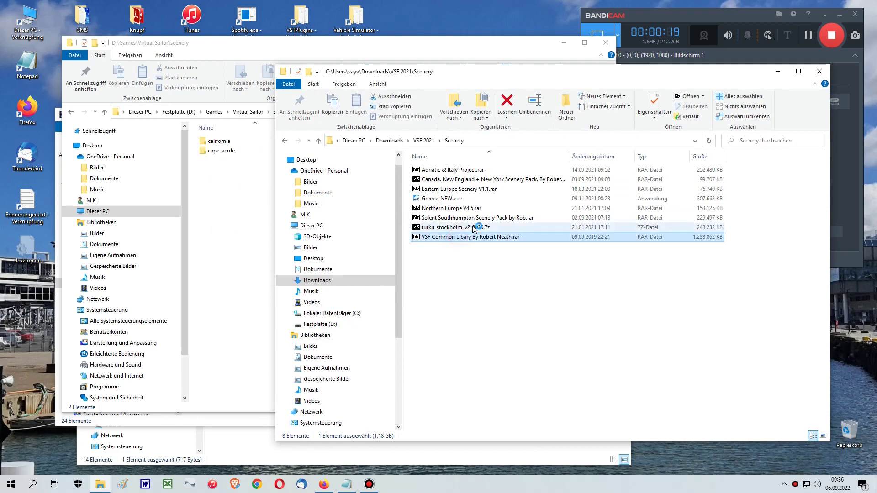
{"action": "left_click_drag", "start_coordinate": [355, 62], "coordinate": [534, 73]}
{"action": "double_click", "coordinate": [361, 137]}
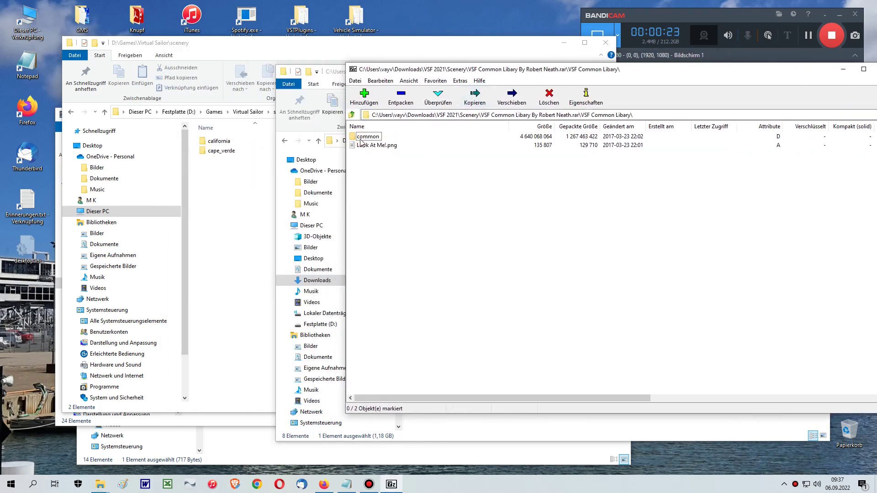
Examine the archive's common folder and the matching common folder in the Virtual Sailor installation
{"action": "double_click", "coordinate": [365, 137]}
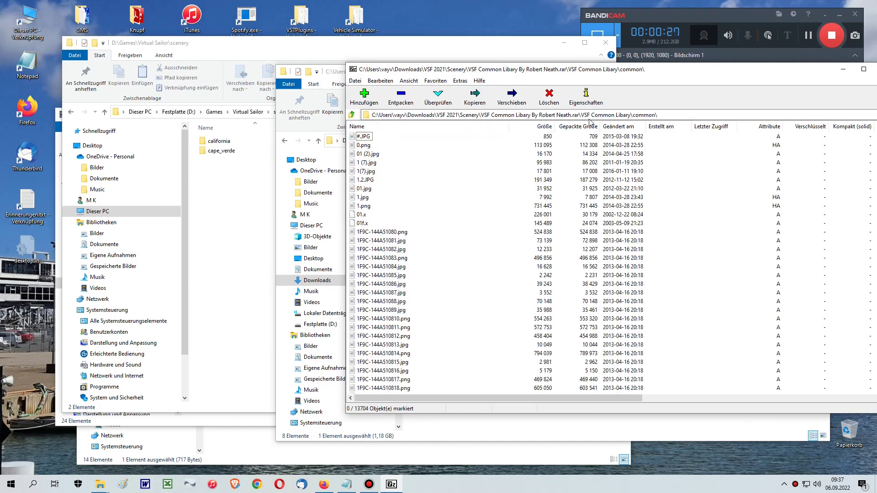
{"action": "left_click", "coordinate": [353, 116]}
{"action": "left_click", "coordinate": [245, 112]}
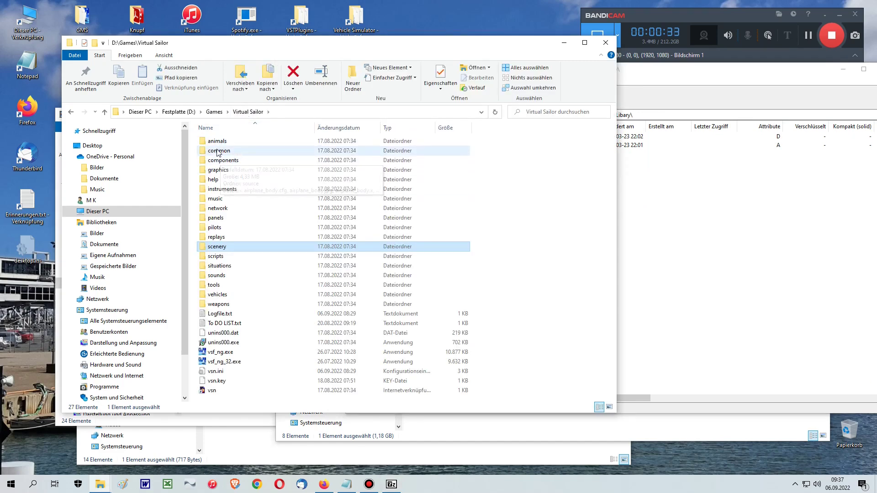
{"action": "double_click", "coordinate": [243, 151]}
{"action": "left_click", "coordinate": [758, 266]}
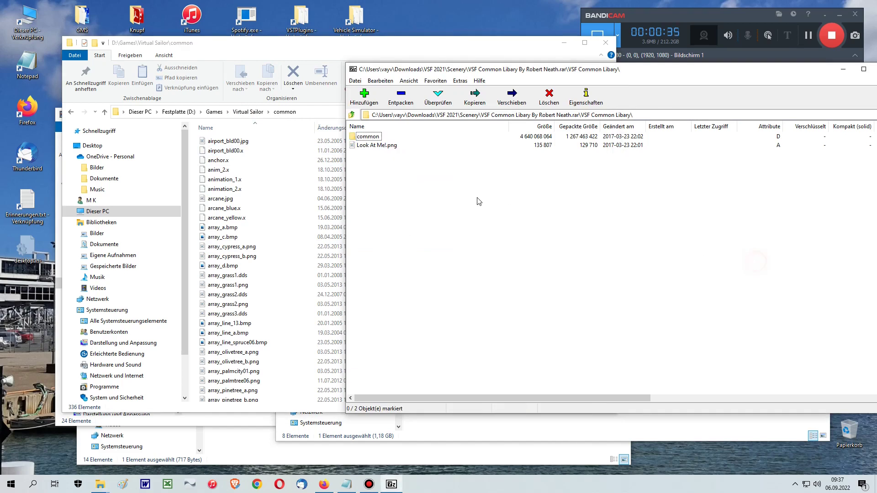
Copy all contents of the archive's common folder into Virtual Sailor's common folder
{"action": "left_click", "coordinate": [248, 112]}
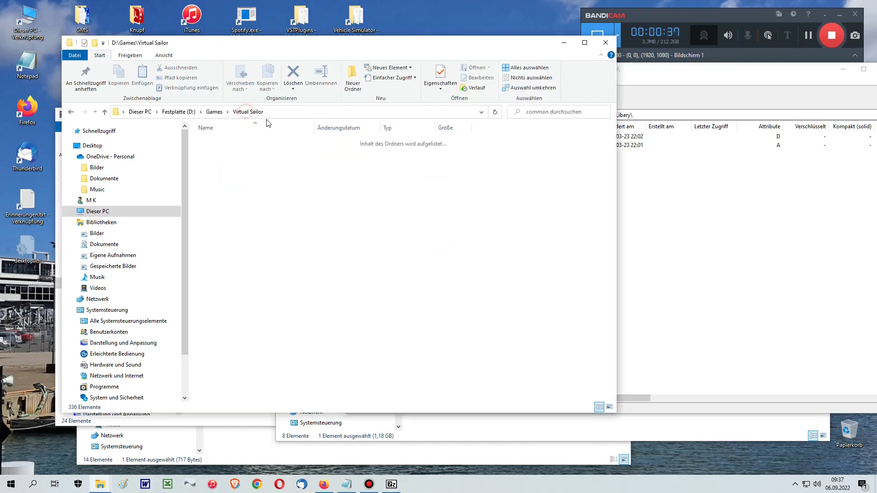
{"action": "left_click", "coordinate": [652, 79]}
{"action": "left_click_drag", "start_coordinate": [510, 71], "coordinate": [687, 101]}
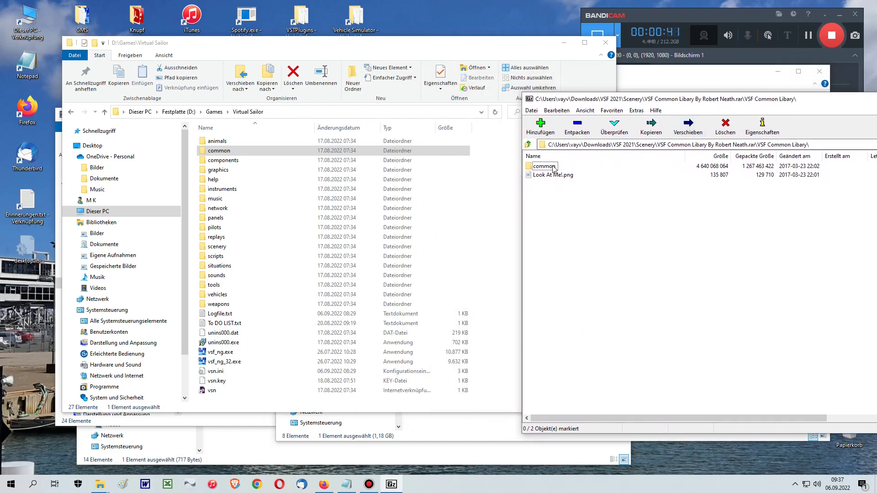
{"action": "left_click_drag", "start_coordinate": [467, 187], "coordinate": [419, 173]}
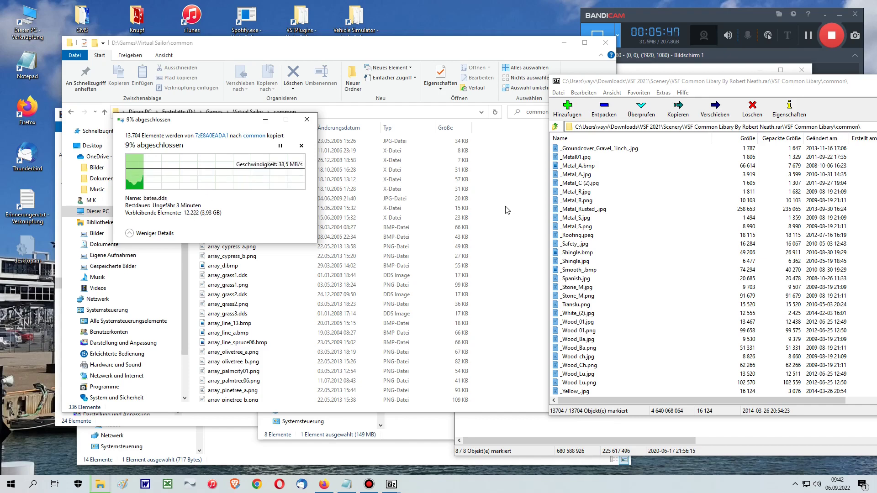
Delete the leftover temporary folders from AppData\Local\Temp
{"action": "left_click", "coordinate": [211, 135]}
{"action": "left_click_drag", "start_coordinate": [548, 83], "coordinate": [588, 46]}
{"action": "left_click", "coordinate": [591, 115]}
{"action": "scroll", "coordinate": [521, 391], "scroll_direction": "down", "scroll_amount": 3}
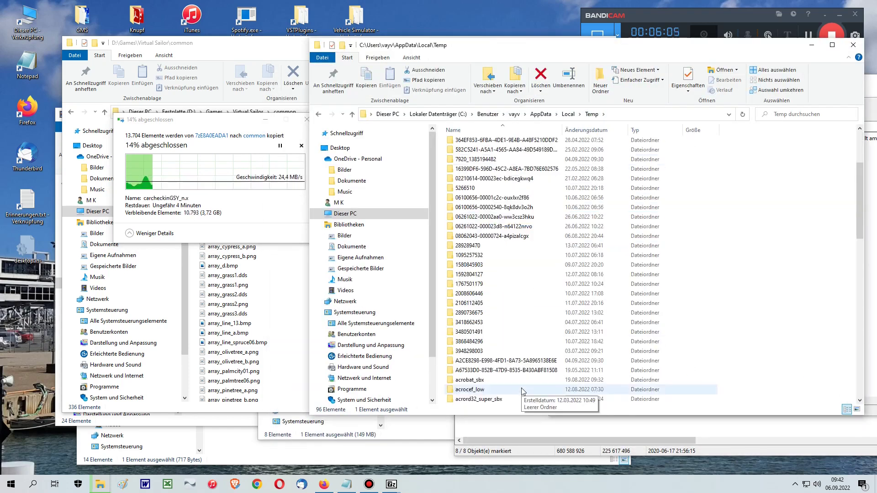
{"action": "scroll", "coordinate": [522, 391], "scroll_direction": "down", "scroll_amount": 19}
{"action": "left_click", "coordinate": [493, 397], "text": "shift"}
{"action": "scroll", "coordinate": [754, 214], "scroll_direction": "up", "scroll_amount": 15}
{"action": "key", "text": "Delete"}
{"action": "left_click", "coordinate": [188, 301]}
{"action": "left_click", "coordinate": [237, 314]}
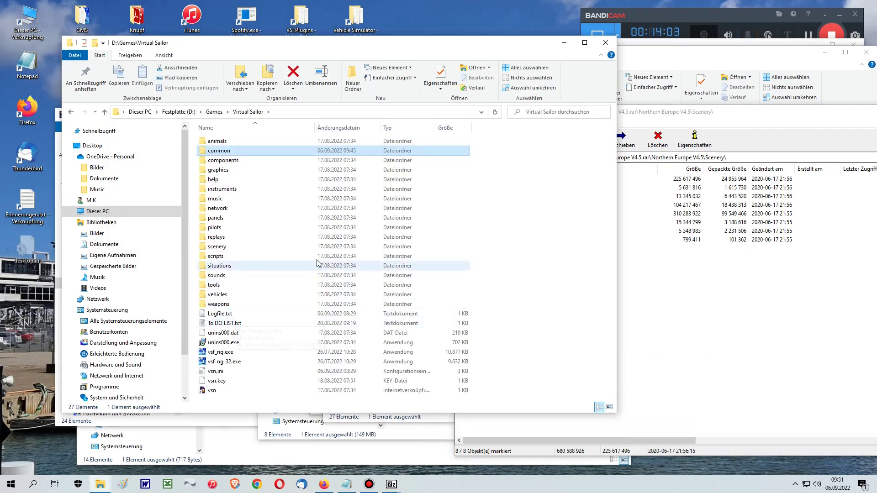
Copy all scenery folders from the Northern Europe V4.5 archive into Virtual Sailor's scenery folder
{"action": "left_click", "coordinate": [684, 274]}
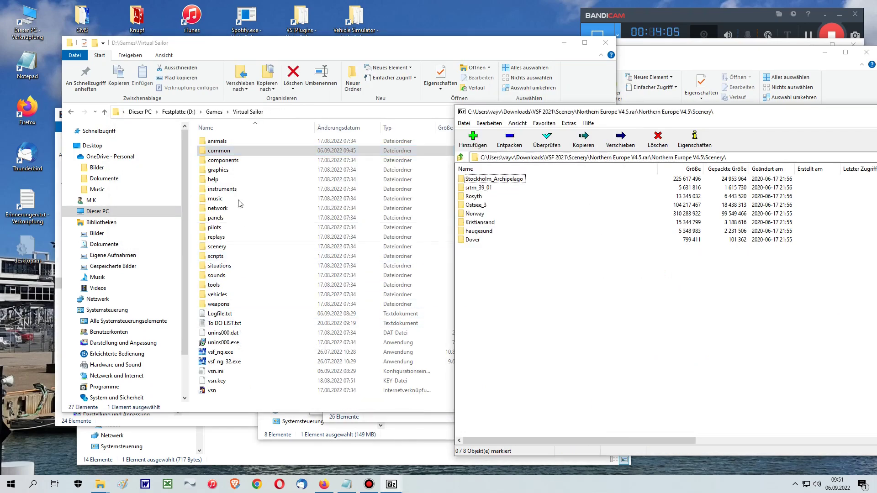
{"action": "double_click", "coordinate": [216, 247]}
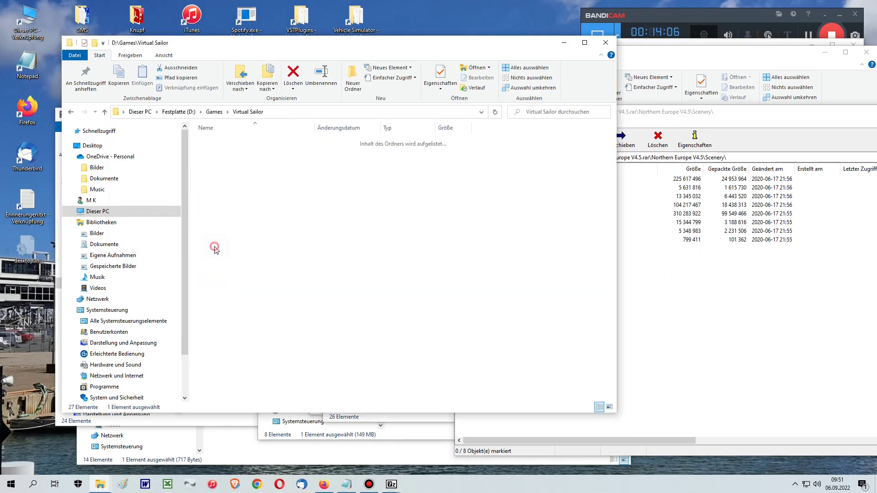
{"action": "left_click", "coordinate": [690, 296]}
{"action": "left_click_drag", "start_coordinate": [484, 215], "coordinate": [474, 183]}
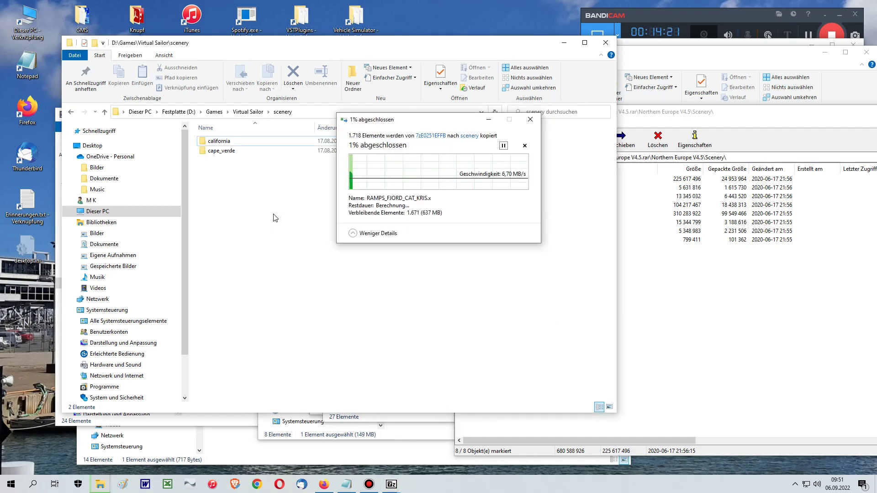
{"action": "left_click_drag", "start_coordinate": [469, 126], "coordinate": [493, 267]}
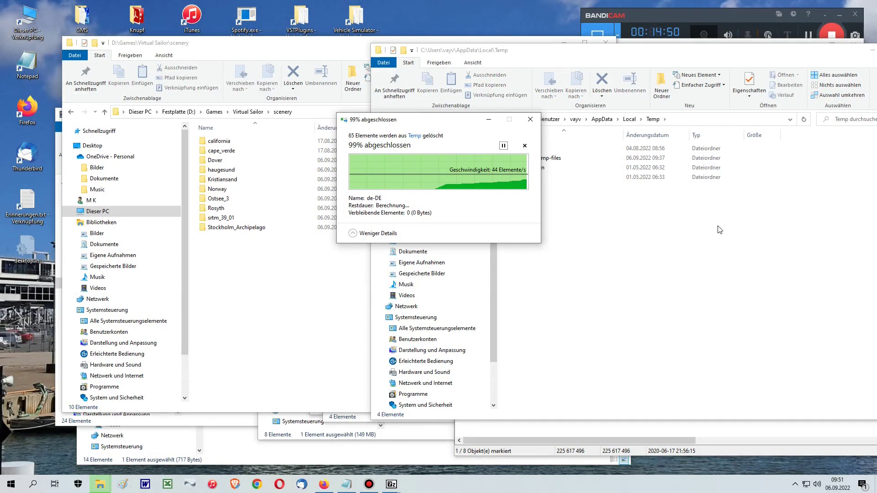
Close the Temp folder windows and the Northern Europe V4.5 archive window
{"action": "left_click", "coordinate": [720, 229]}
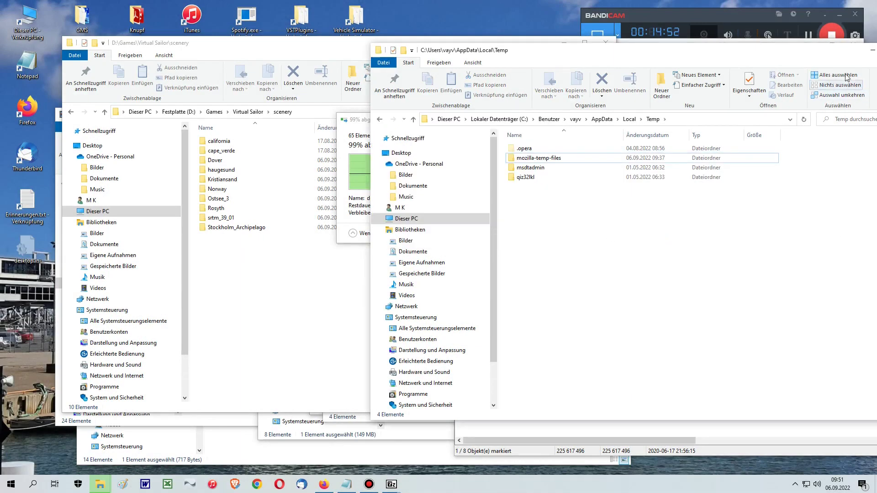
{"action": "left_click_drag", "start_coordinate": [821, 54], "coordinate": [722, 76]}
{"action": "left_click", "coordinate": [814, 72]}
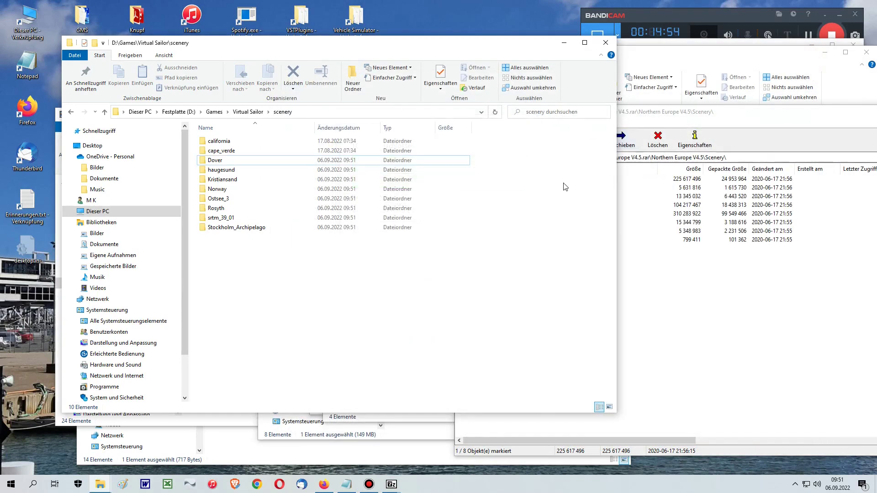
{"action": "left_click", "coordinate": [728, 313]}
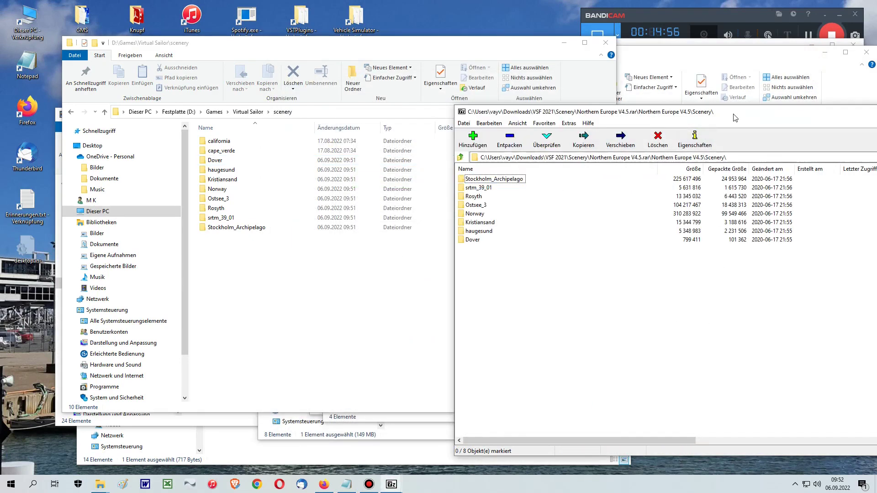
{"action": "left_click_drag", "start_coordinate": [735, 118], "coordinate": [674, 147]}
{"action": "left_click", "coordinate": [817, 135]}
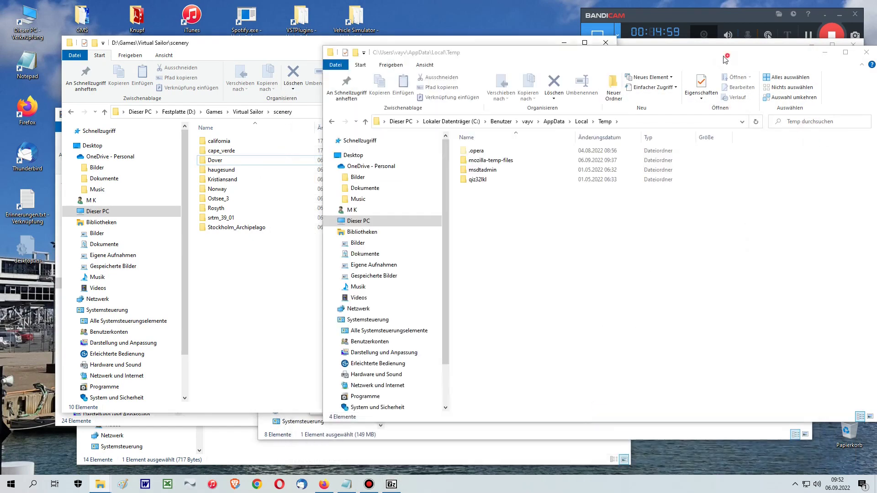
{"action": "left_click", "coordinate": [819, 78]}
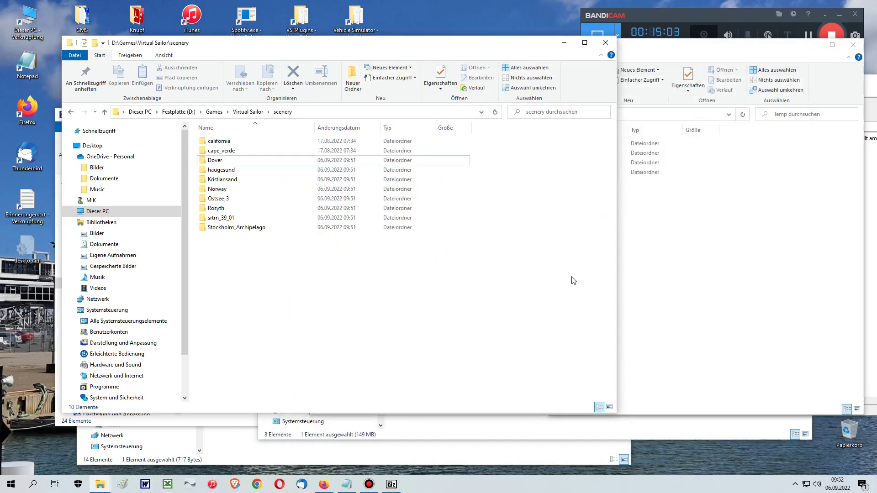
Launch vsf_ng.exe from the Virtual Sailor folder
{"action": "left_click", "coordinate": [249, 112]}
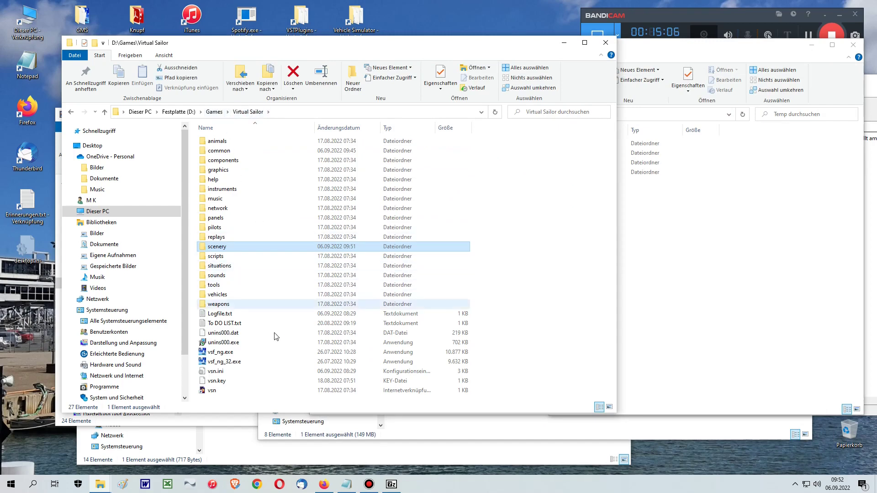
{"action": "double_click", "coordinate": [222, 353]}
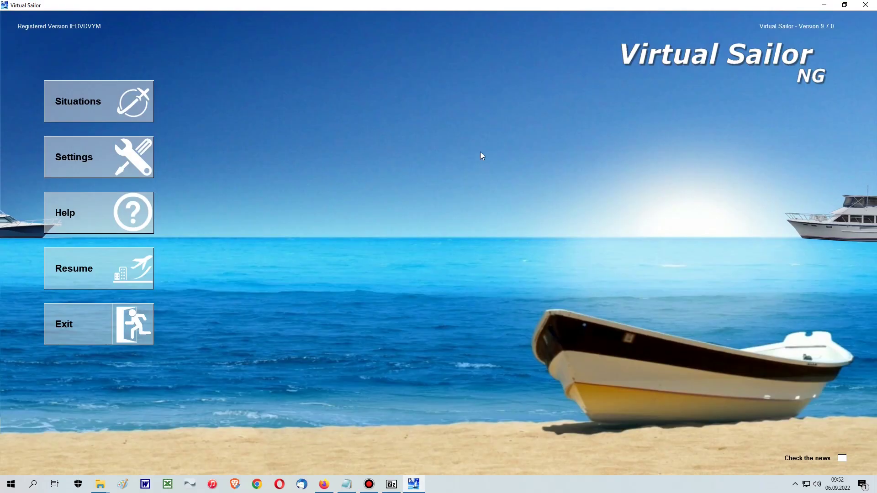
Add a new situation to the situations list and start the # Last Position situation in the cape_verde scenery
{"action": "left_click", "coordinate": [96, 110]}
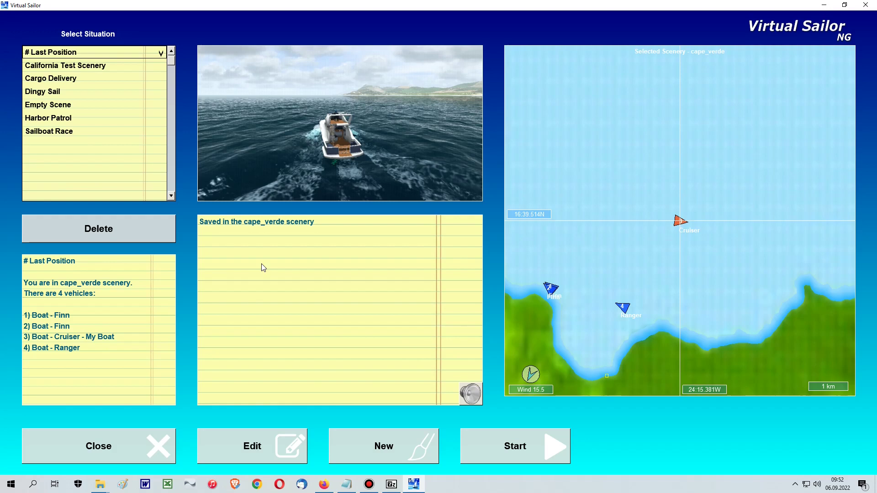
{"action": "left_click", "coordinate": [382, 446]}
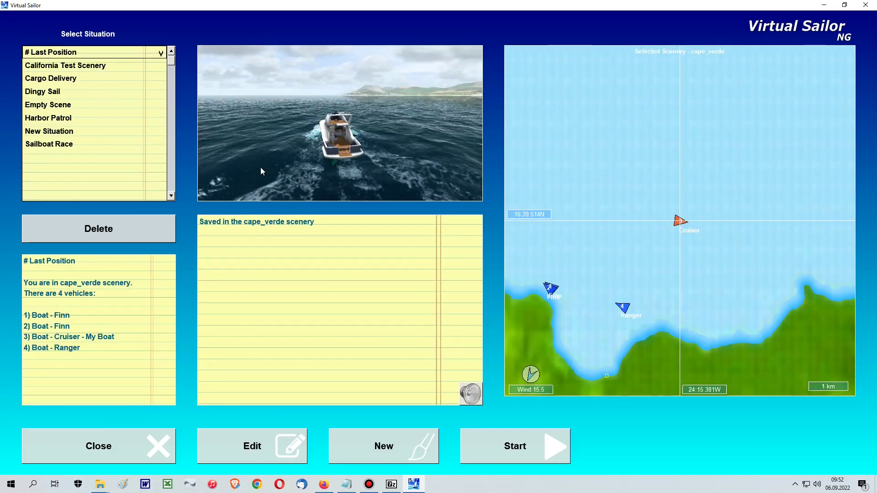
{"action": "left_click", "coordinate": [505, 448]}
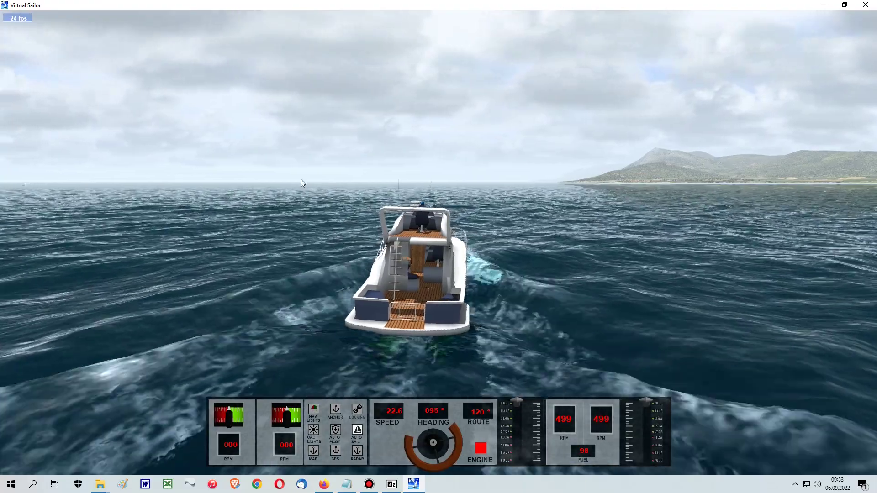
Open the scenery map and move the boat to a point in the North Sea inside the Norway scenery, at about 55:28N 06:08E
{"action": "left_click_drag", "start_coordinate": [301, 179], "coordinate": [319, 188]}
{"action": "key", "text": "m"}
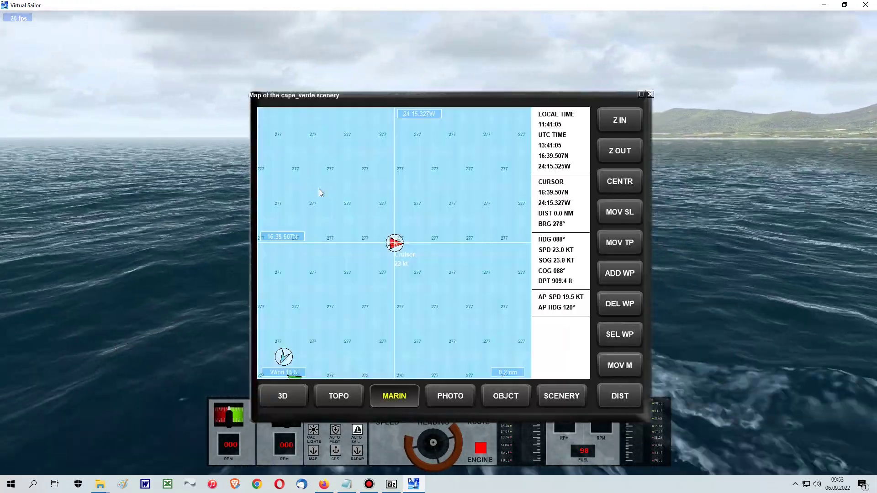
{"action": "left_click", "coordinate": [629, 159]}
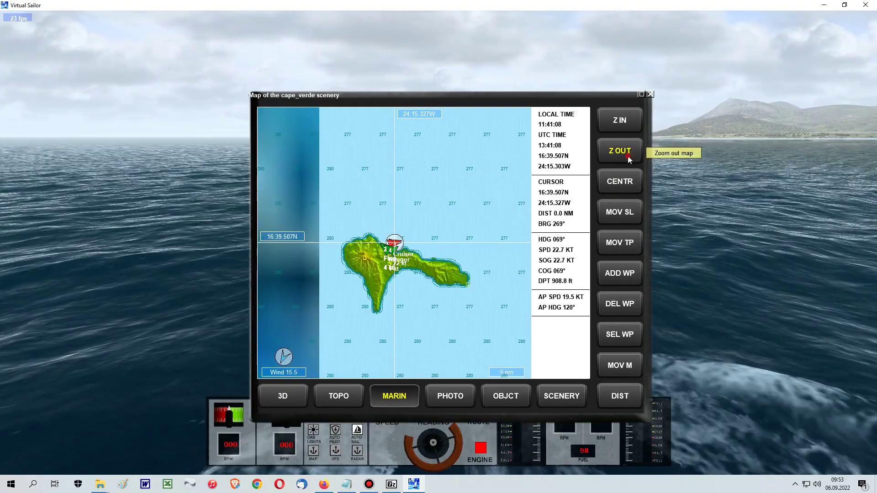
{"action": "left_click", "coordinate": [629, 159]}
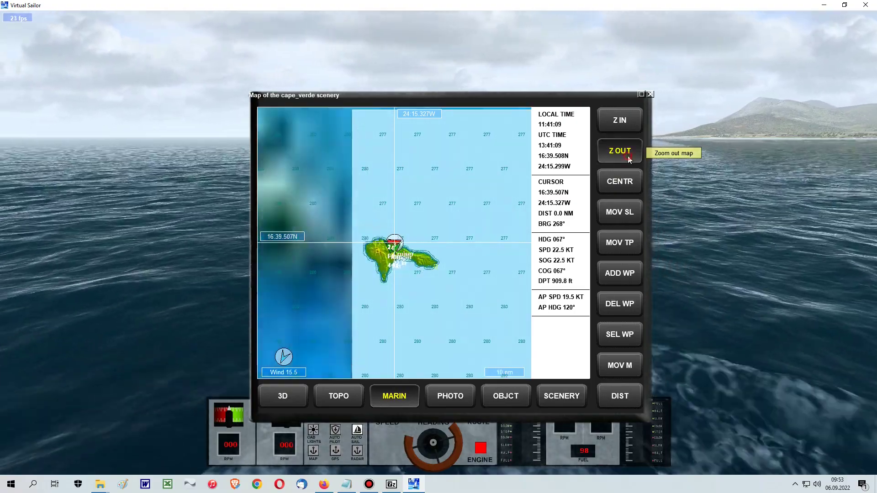
{"action": "left_click", "coordinate": [629, 159]}
{"action": "left_click", "coordinate": [629, 159]}
{"action": "left_click", "coordinate": [629, 159]}
{"action": "left_click", "coordinate": [629, 157]}
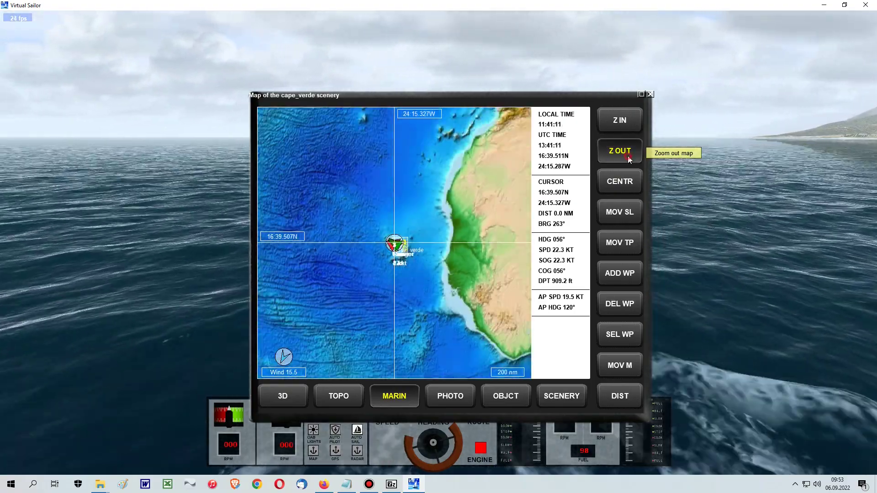
{"action": "left_click", "coordinate": [628, 157]}
{"action": "left_click", "coordinate": [628, 157]}
{"action": "left_click_drag", "start_coordinate": [459, 150], "coordinate": [375, 269]}
{"action": "scroll", "coordinate": [385, 234], "scroll_direction": "up", "scroll_amount": 1}
{"action": "left_click", "coordinate": [415, 192]}
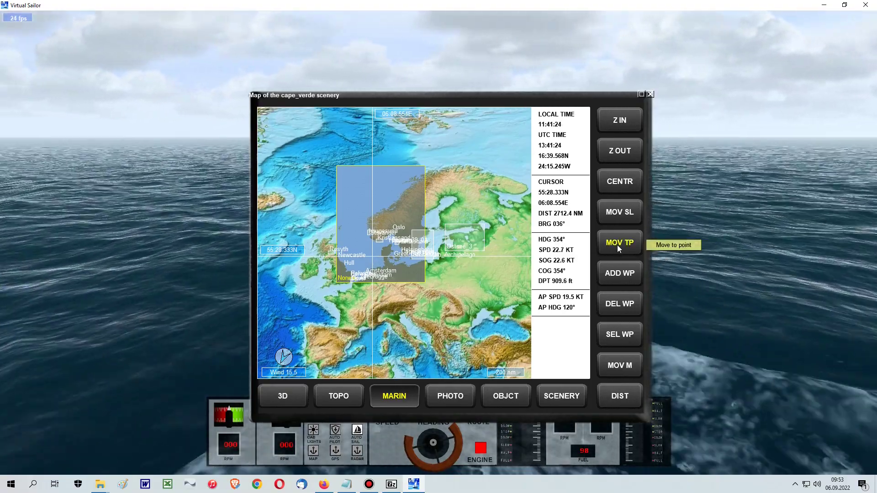
{"action": "left_click", "coordinate": [619, 246]}
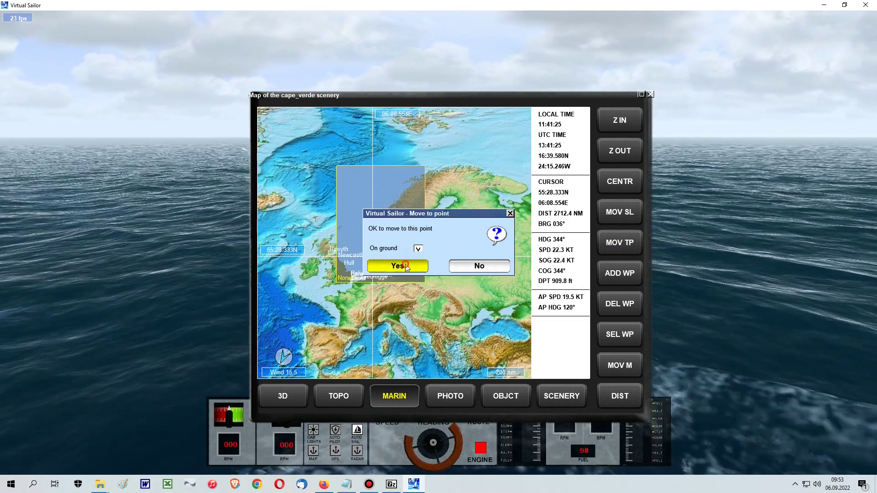
{"action": "left_click", "coordinate": [411, 266]}
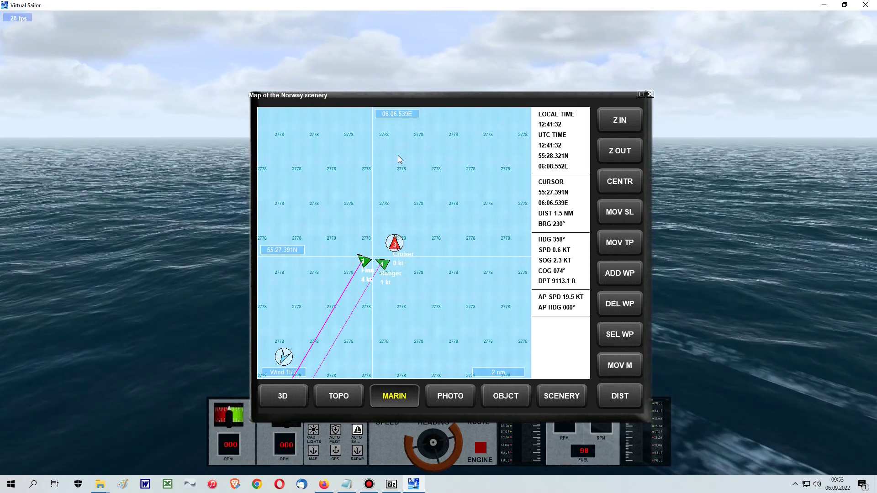
Place the map cursor on the Dutch coast beside Amsterdam, at about 52:26N 04:30E
{"action": "left_click", "coordinate": [612, 158]}
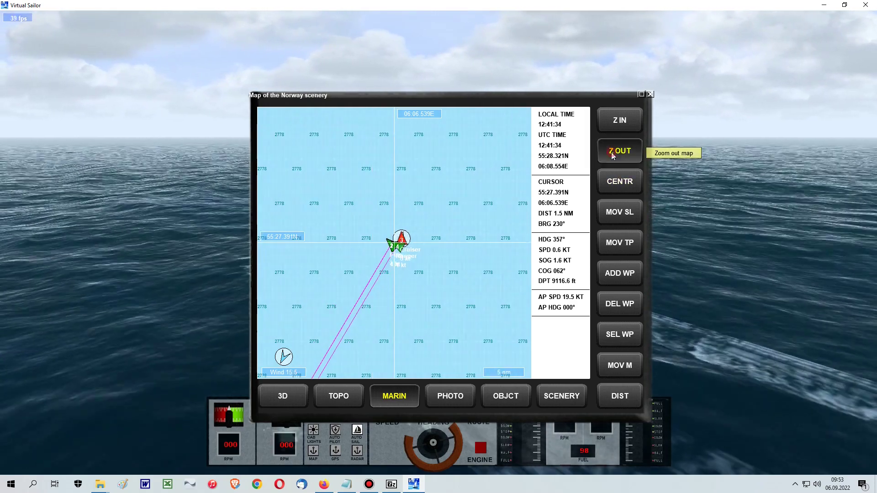
{"action": "left_click", "coordinate": [612, 154]}
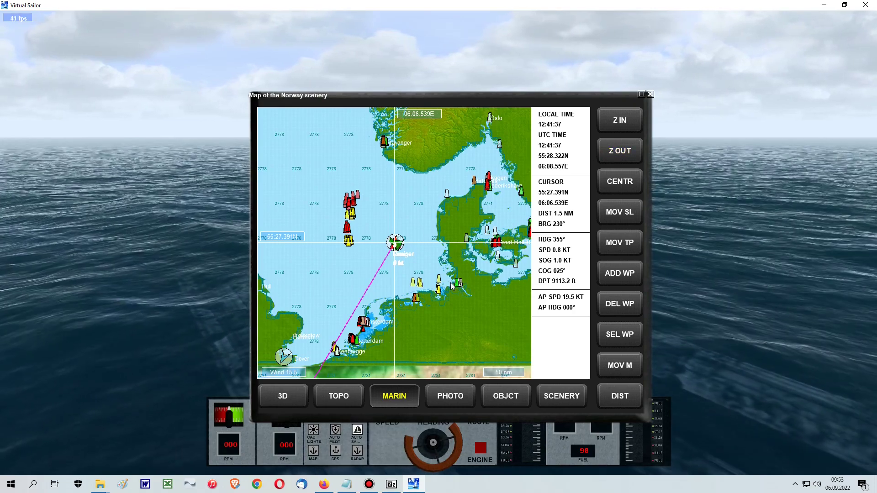
{"action": "left_click_drag", "start_coordinate": [490, 224], "coordinate": [409, 250]}
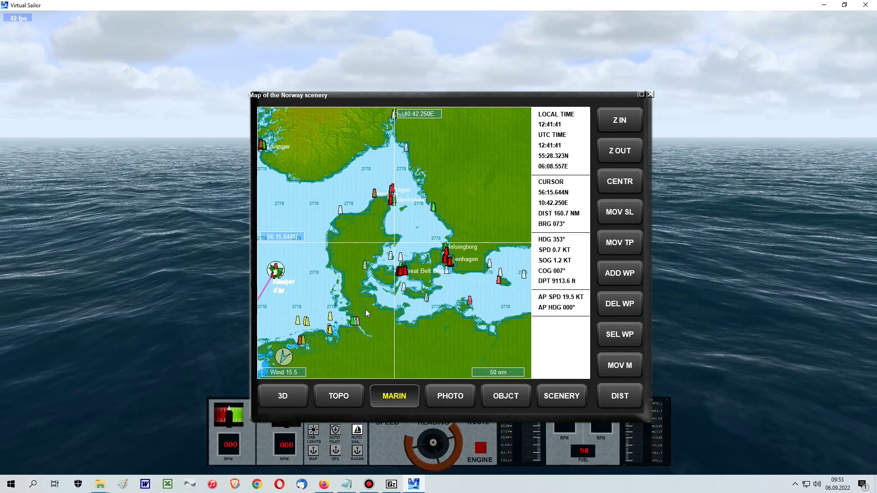
{"action": "left_click_drag", "start_coordinate": [366, 310], "coordinate": [483, 179]}
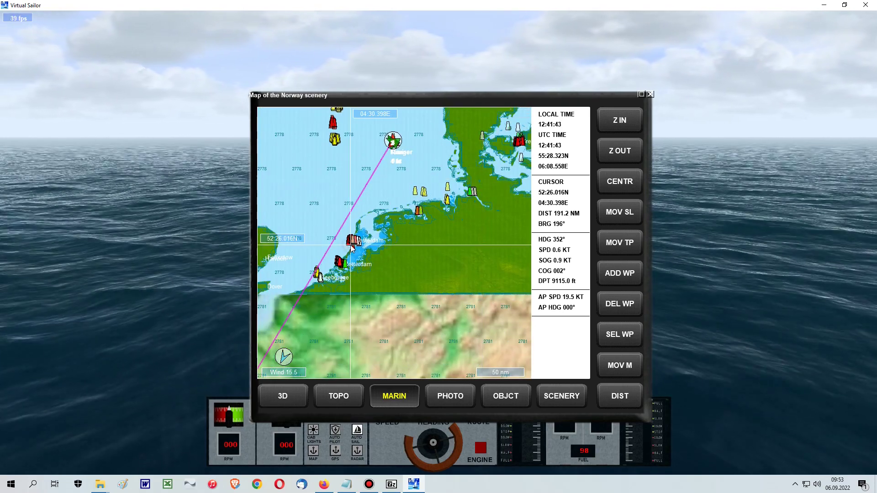